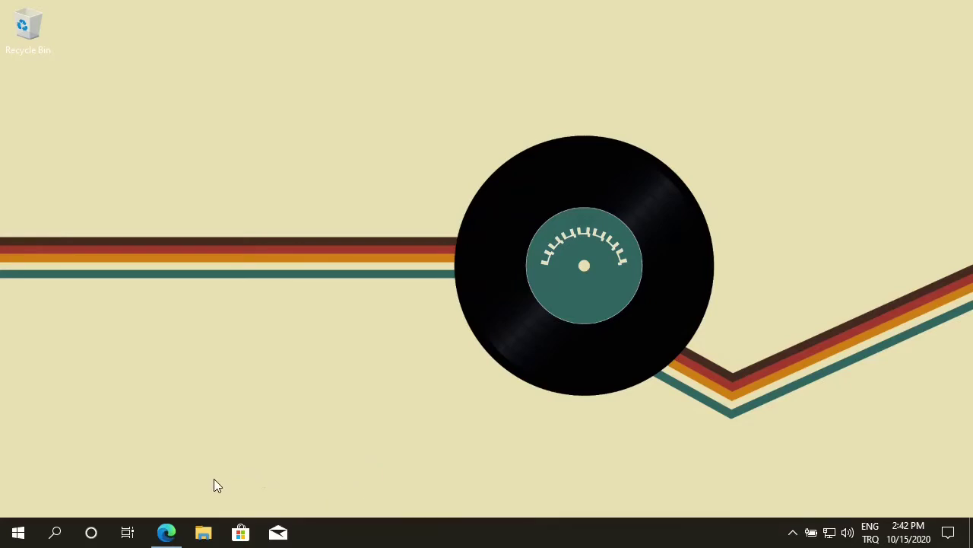
In Edge, go to Audacity's Windows download page and scroll to the 2.4.2 installer and zip links
left_click(174, 534)
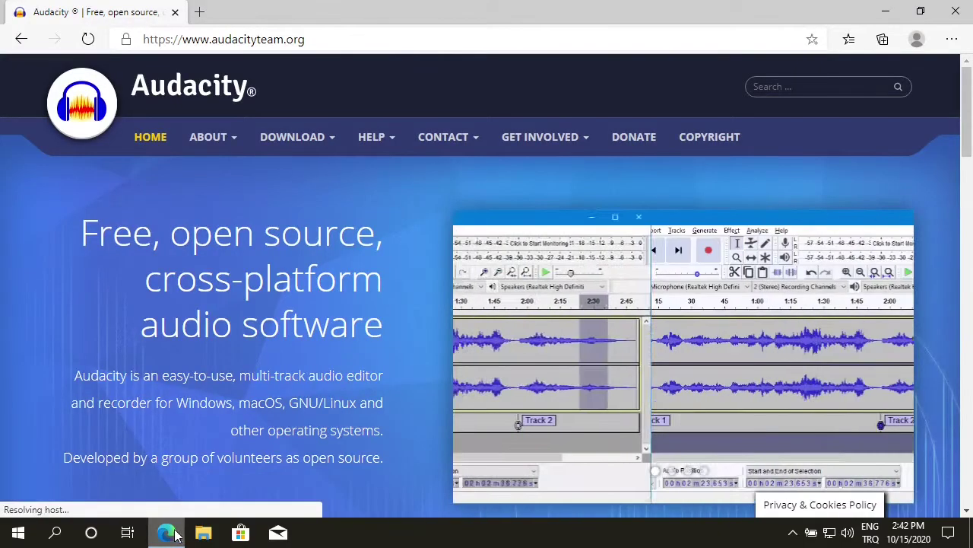
left_click(358, 40)
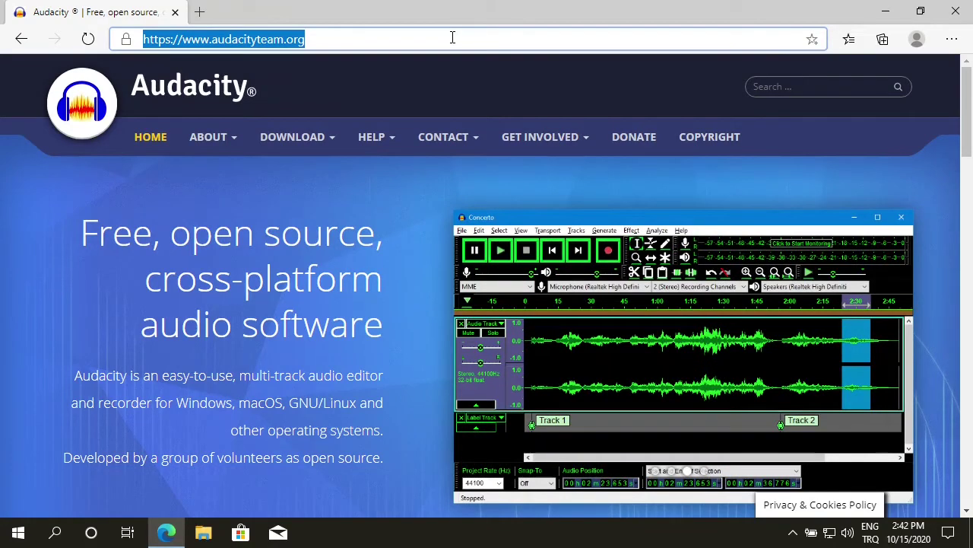
mouse_move(318, 145)
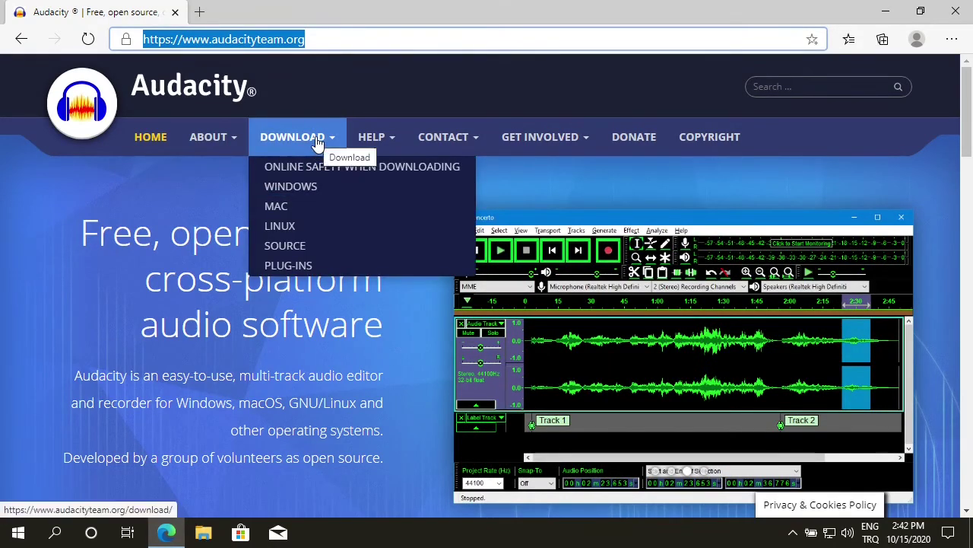
left_click(302, 190)
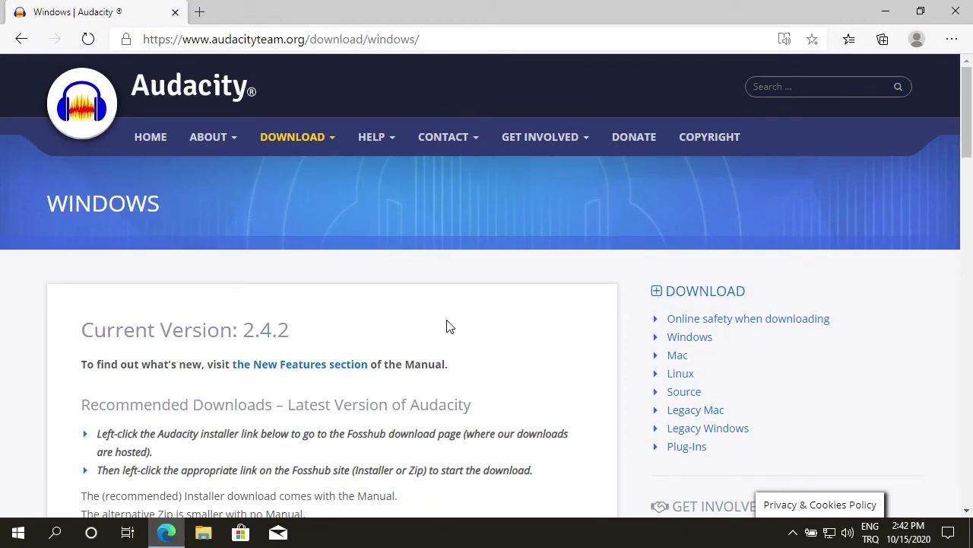
scroll(447, 326, "down", 3)
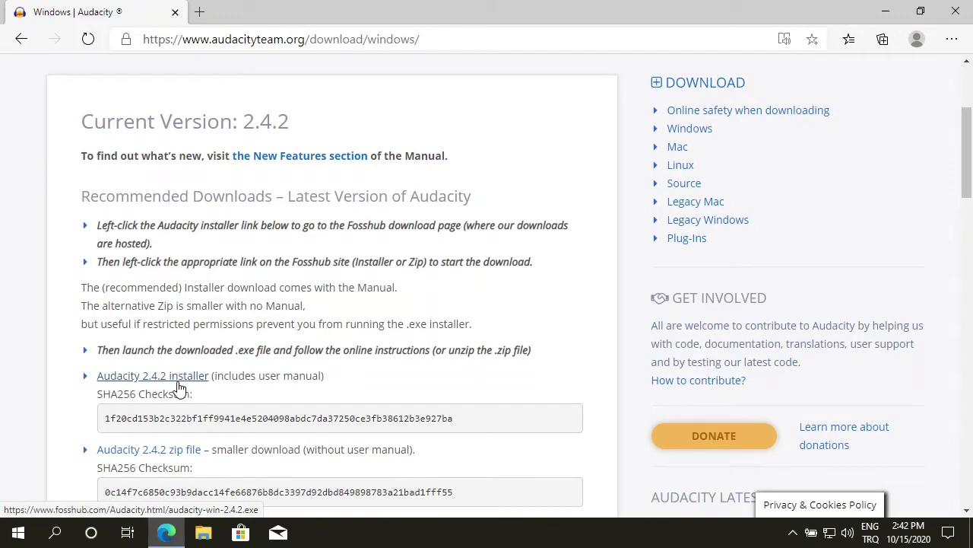
Download the Audacity 2.4.2 Windows Installer, audacity-win-2.4.2.exe (26.8 MB), from FossHub
left_click(179, 382)
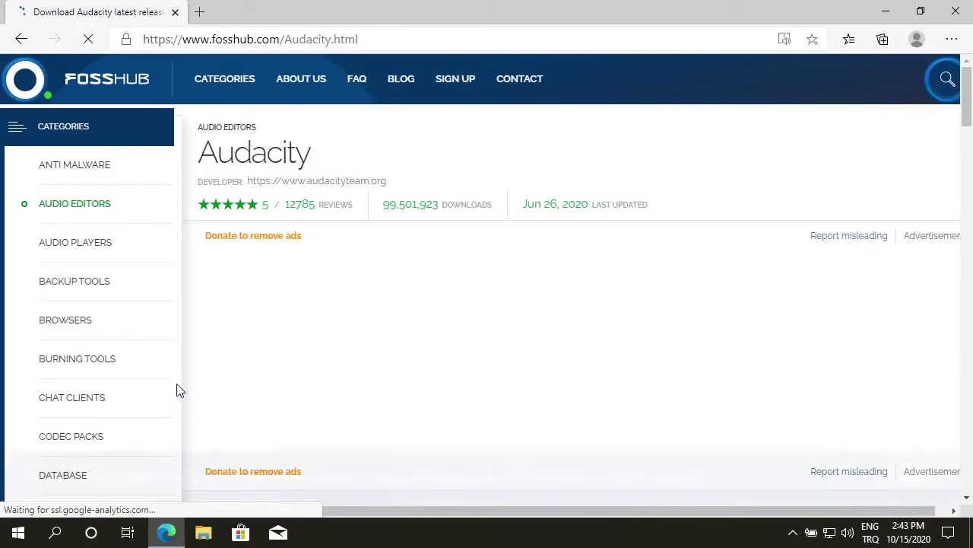
left_click(908, 476)
scroll(448, 340, "down", 2)
scroll(448, 340, "down", 2)
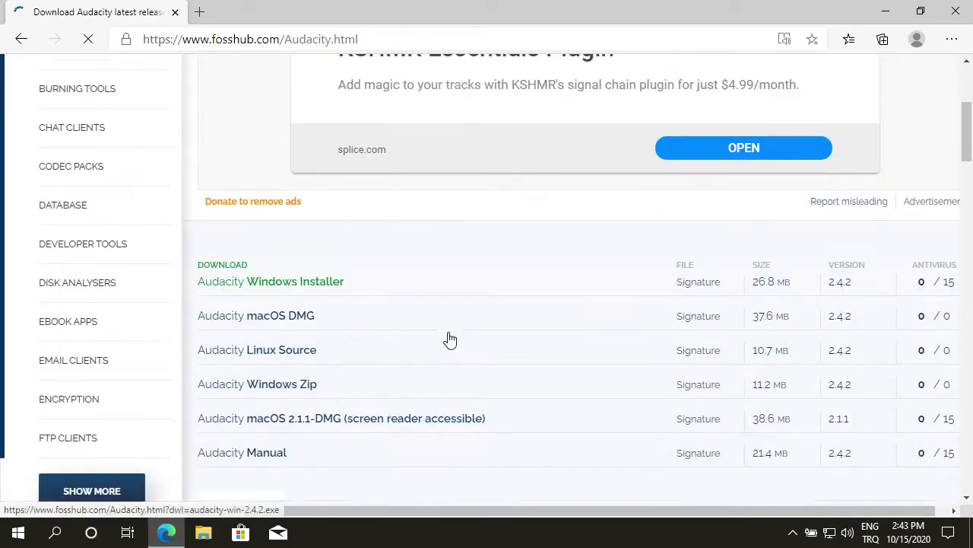
scroll(434, 335, "down", 1)
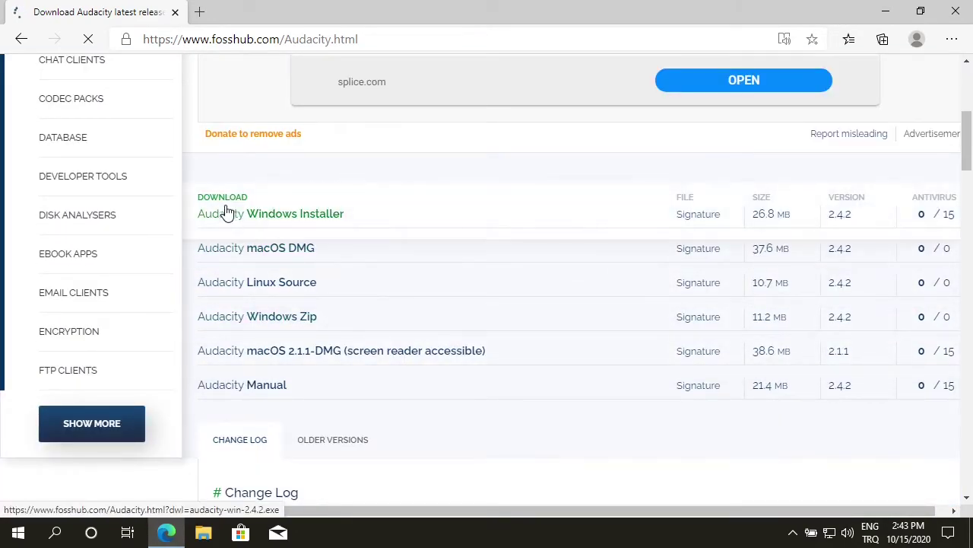
left_click(281, 221)
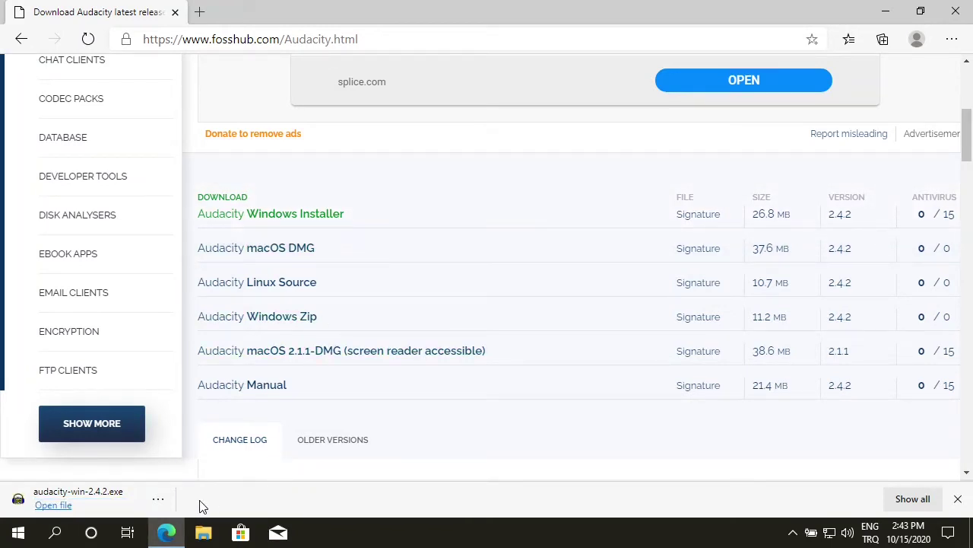
left_click(158, 498)
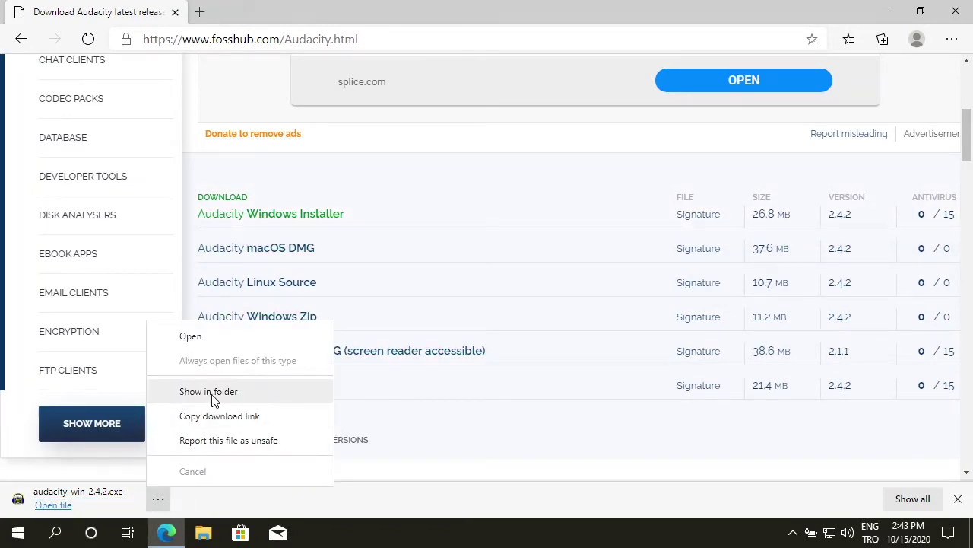
Show the downloaded audacity-win-2.4.2.exe in the Downloads folder and minimize Edge
left_click(239, 399)
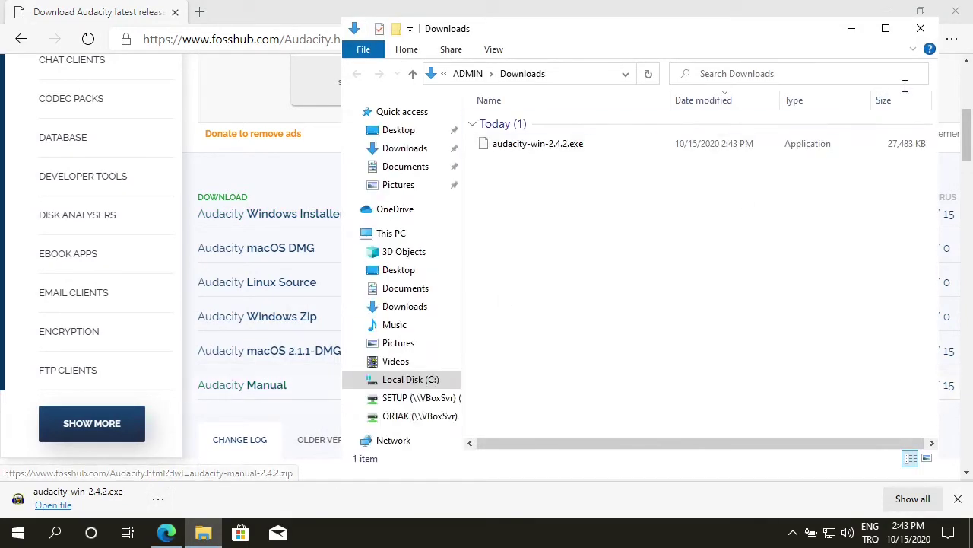
left_click(889, 21)
left_click(890, 14)
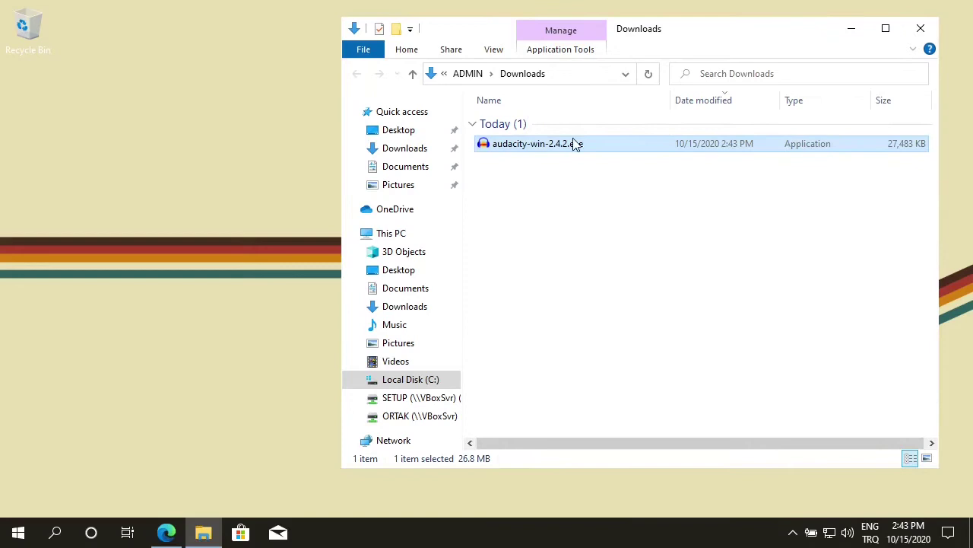
Run audacity-win-2.4.2.exe and confirm English as the setup language
double_click(530, 146)
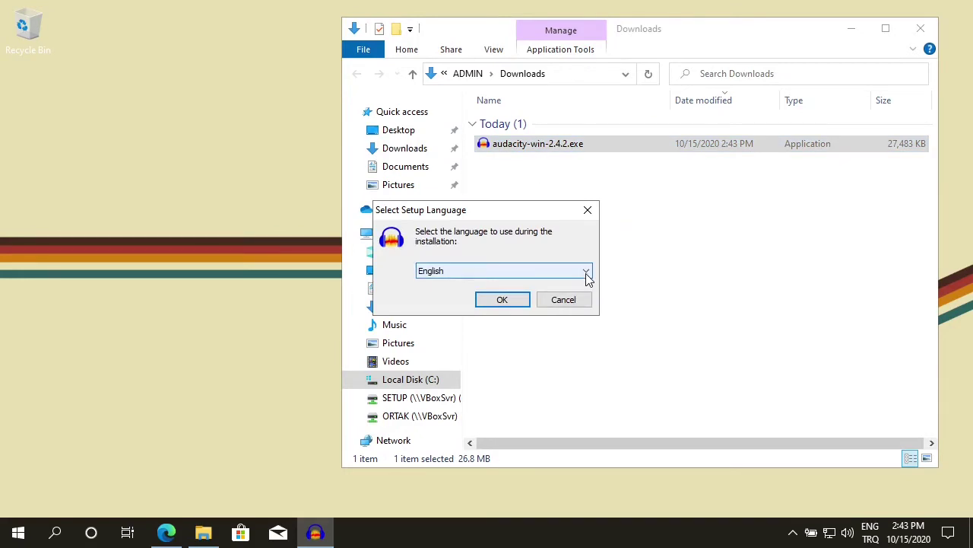
left_click(585, 273)
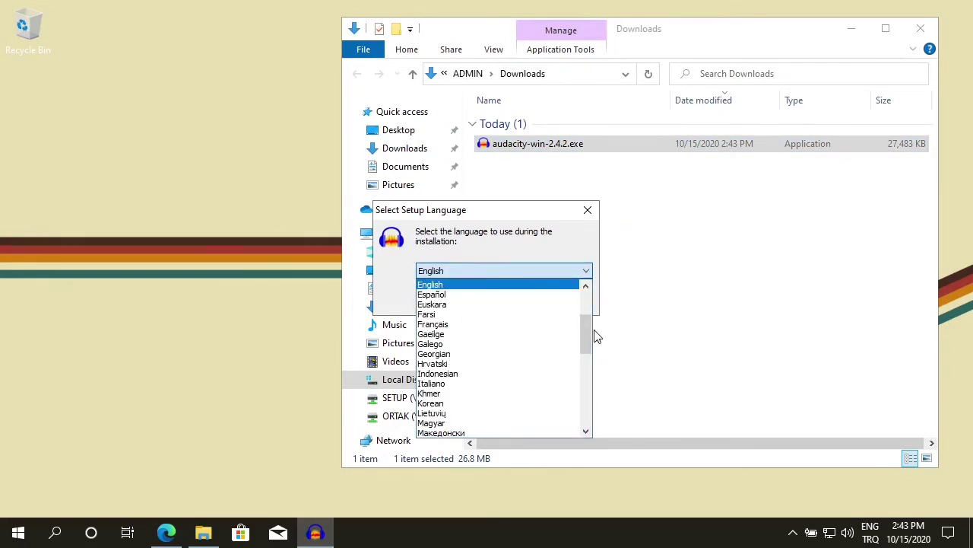
scroll(592, 332, "down", 7)
scroll(592, 332, "up", 9)
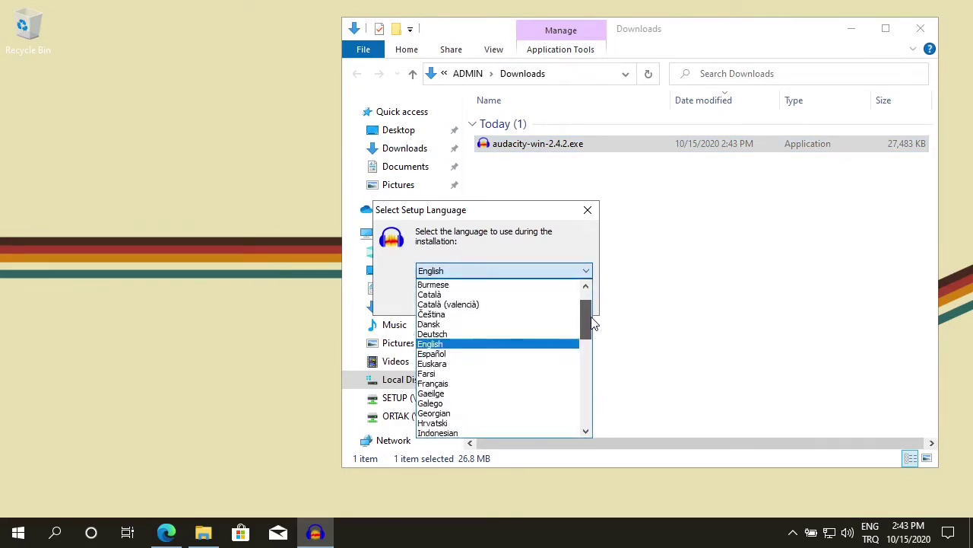
scroll(591, 329, "down", 1)
left_click(471, 315)
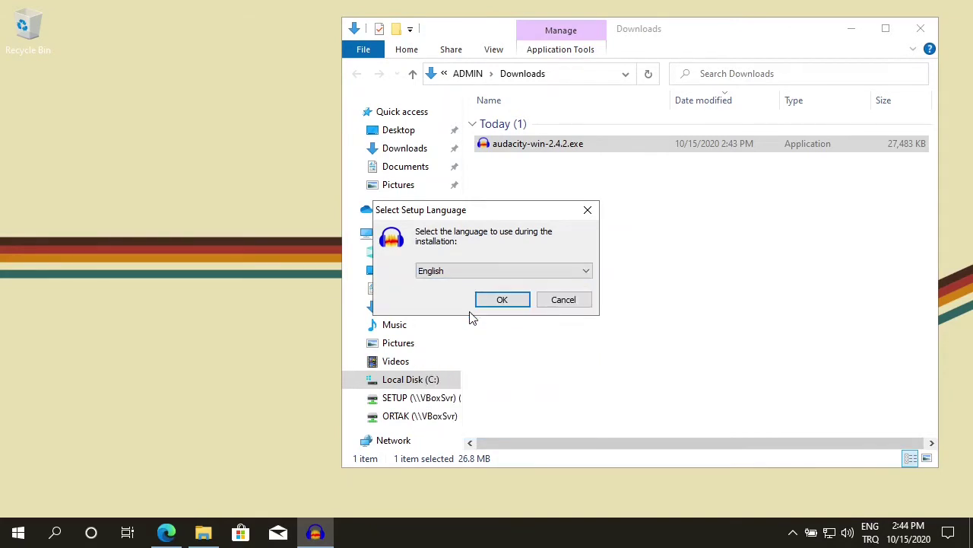
left_click(503, 304)
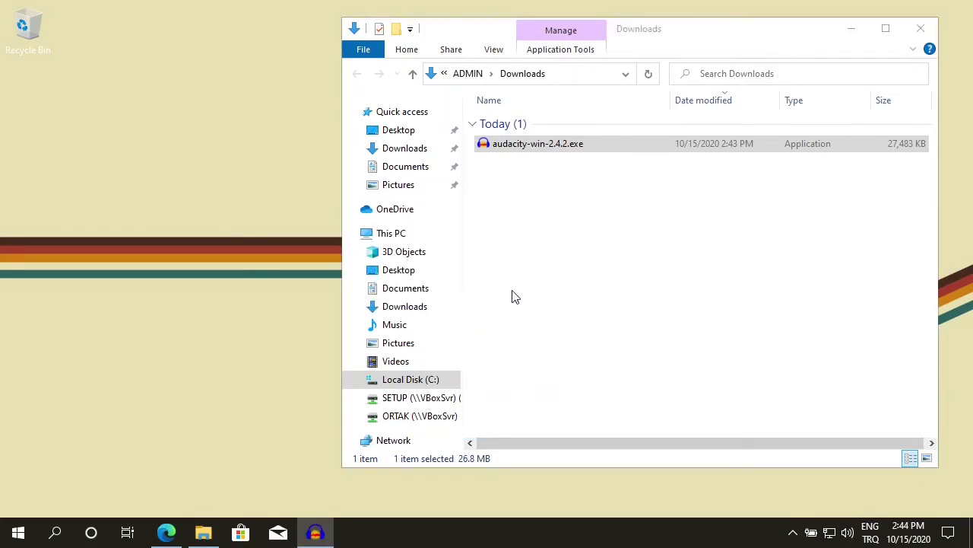
Accept the default C:\Program Files (x86)\Audacity folder and desktop shortcut, then begin installation
left_click(579, 392)
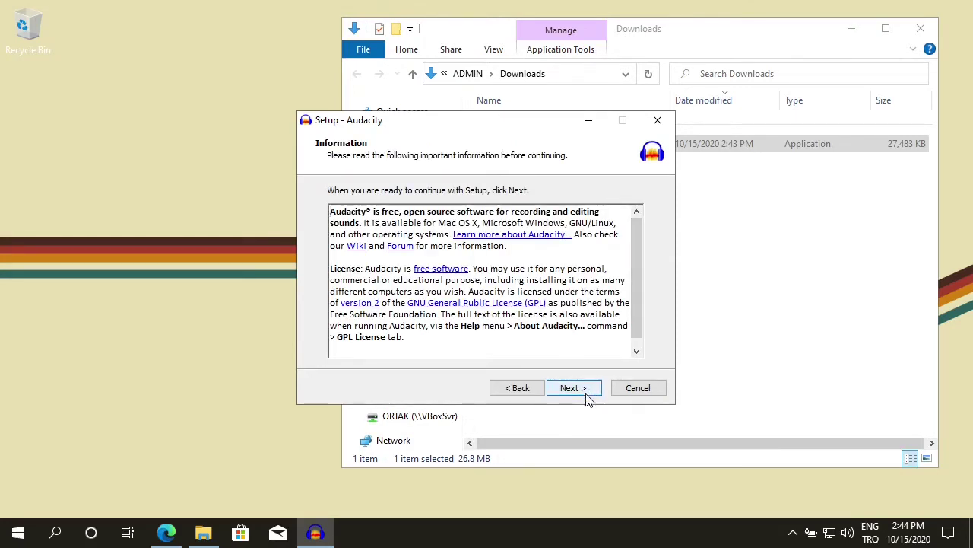
left_click(587, 397)
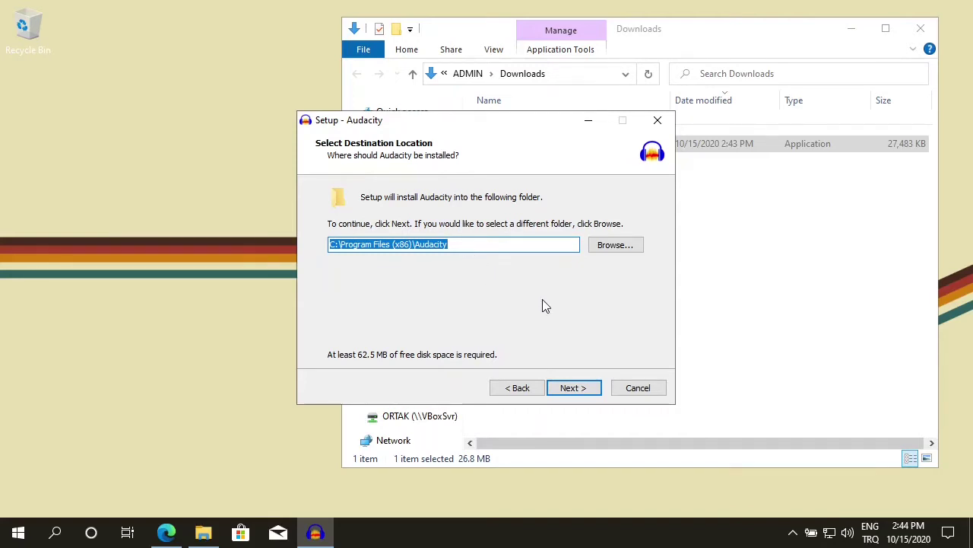
left_click(579, 392)
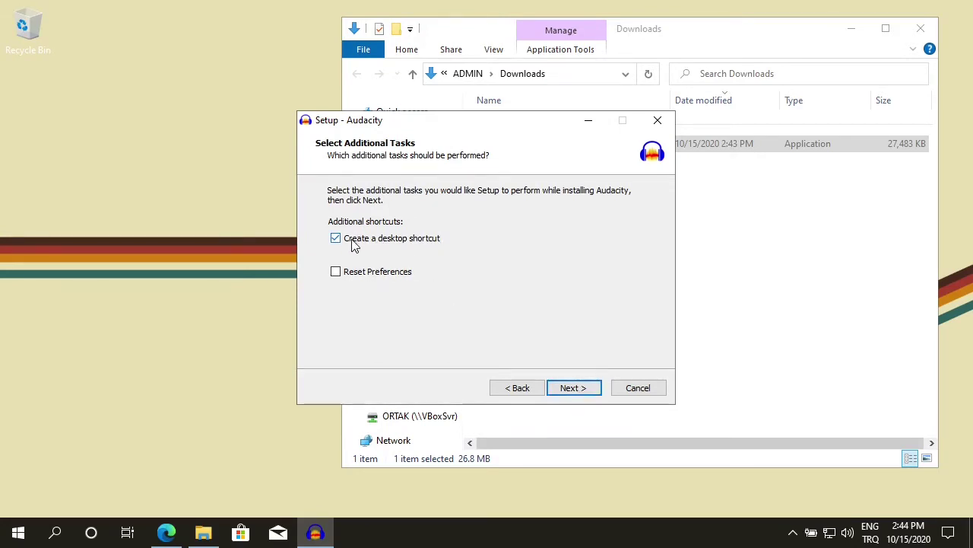
left_click(589, 392)
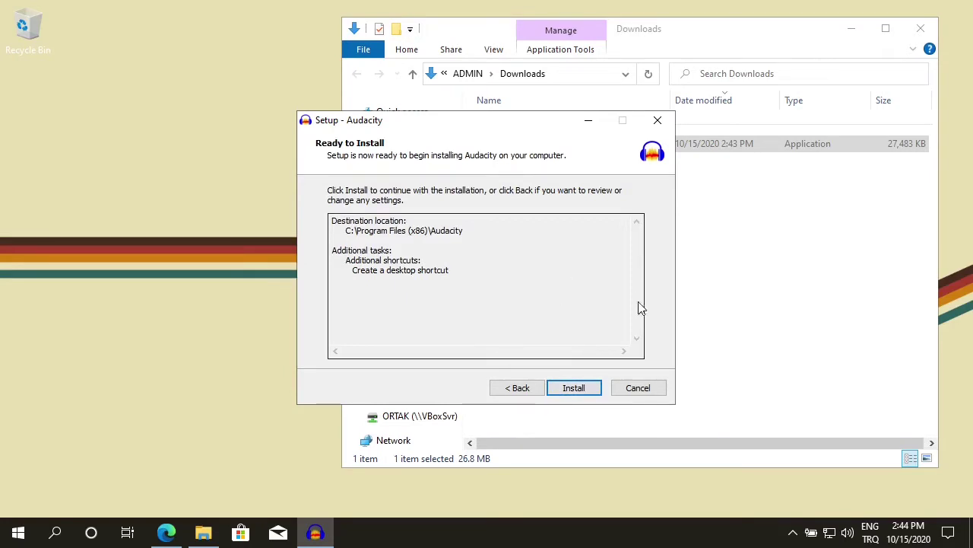
left_click(582, 392)
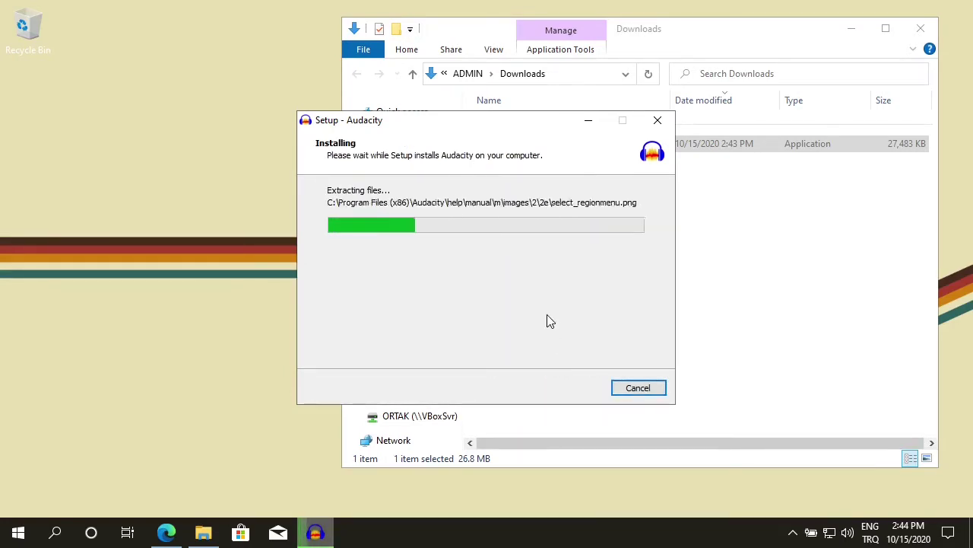
Minimize the Downloads folder, finish Audacity Setup and launch Audacity 2.4.2
left_click(851, 29)
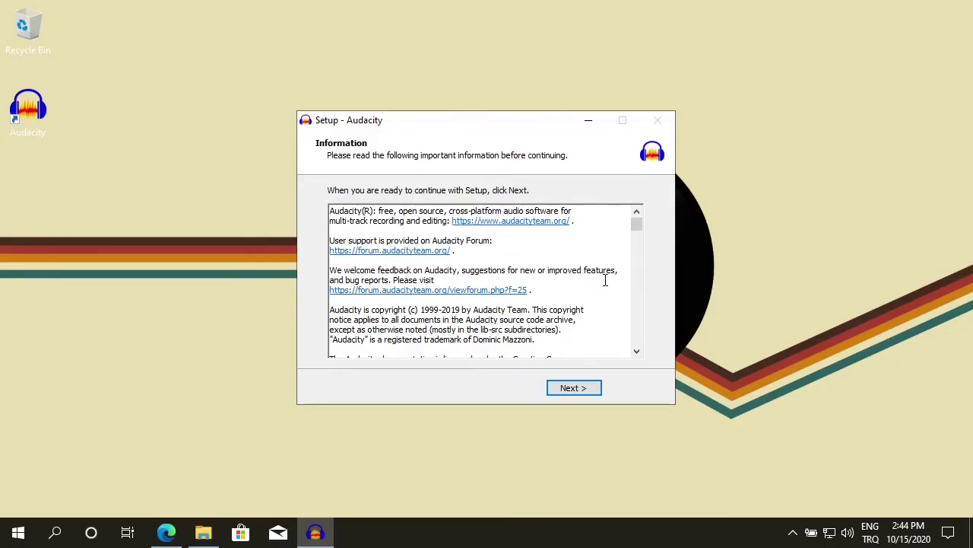
left_click(589, 390)
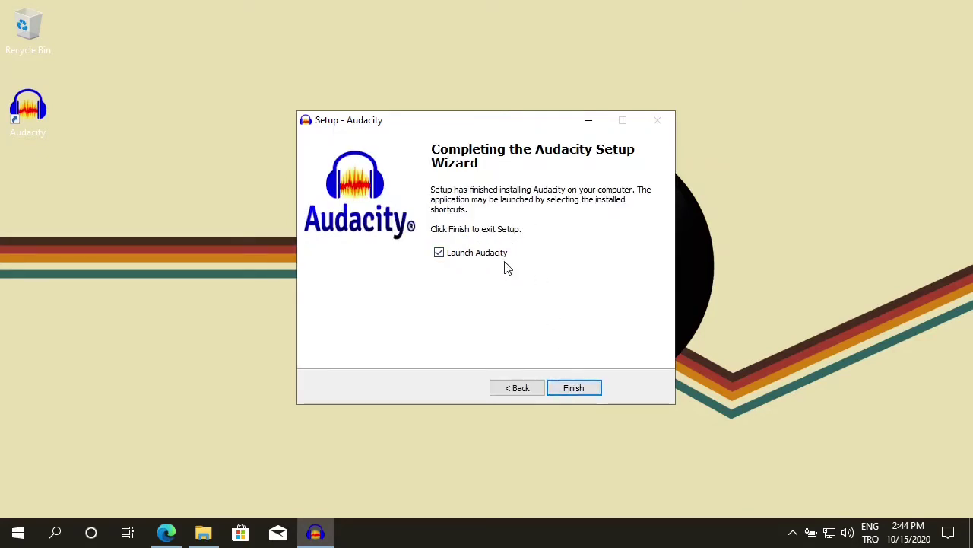
left_click(587, 391)
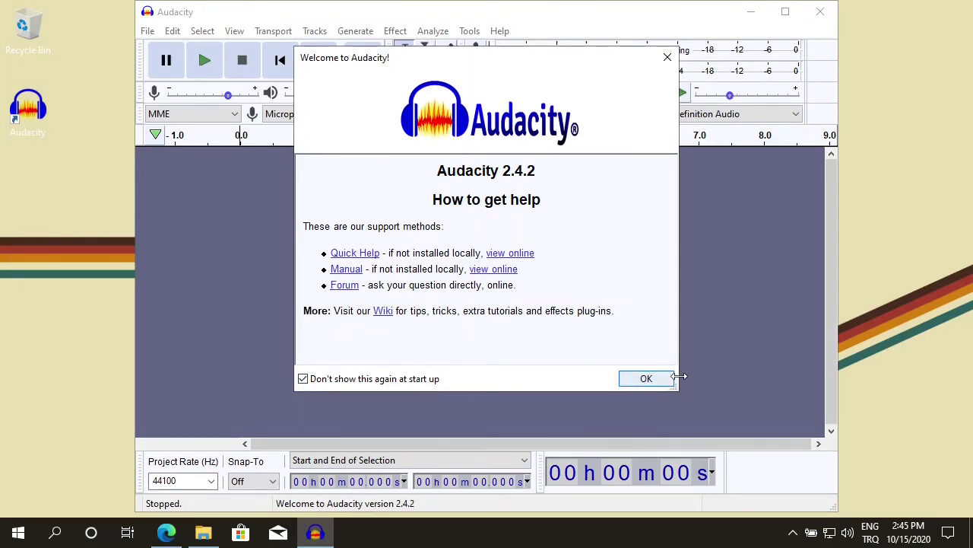
Close the 'Welcome to Audacity!' dialog with OK
left_click(647, 378)
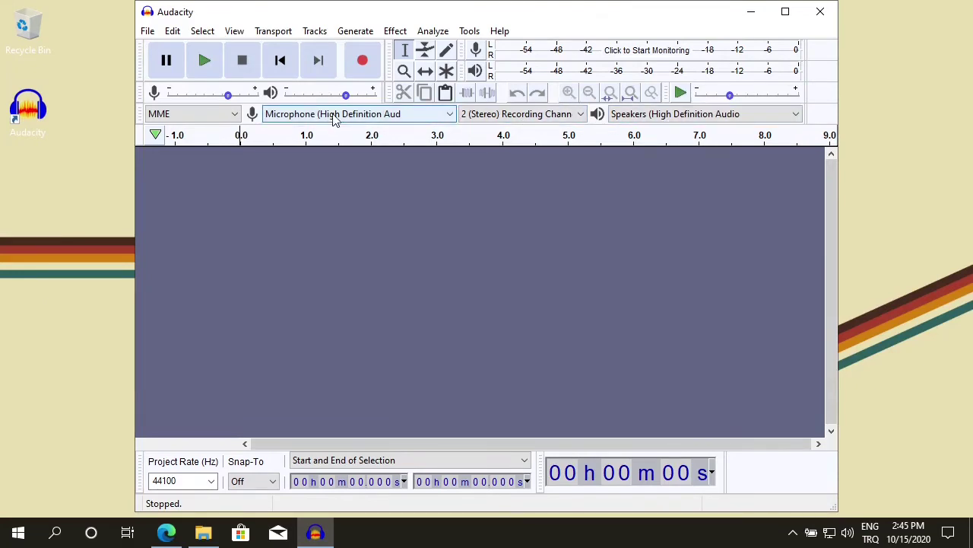
left_click(414, 120)
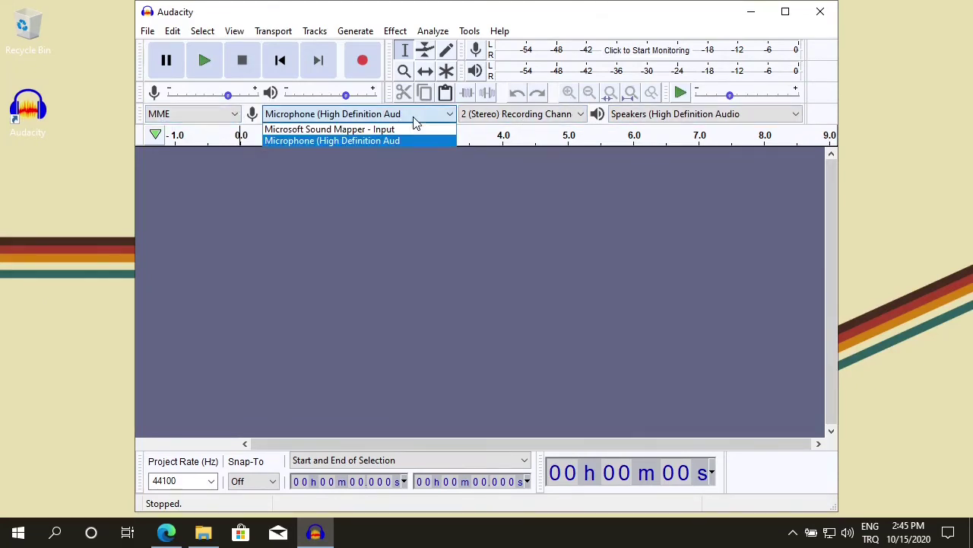
left_click(350, 141)
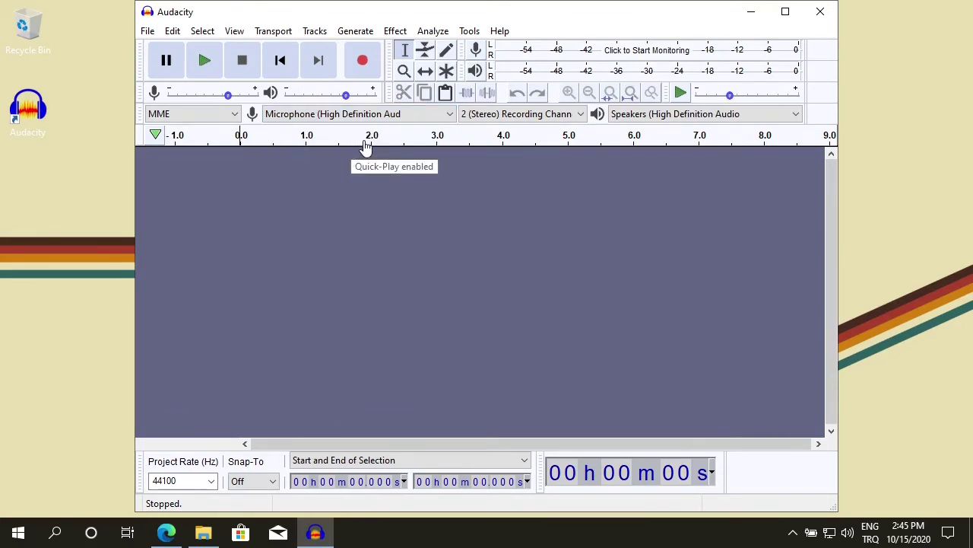
left_click(536, 114)
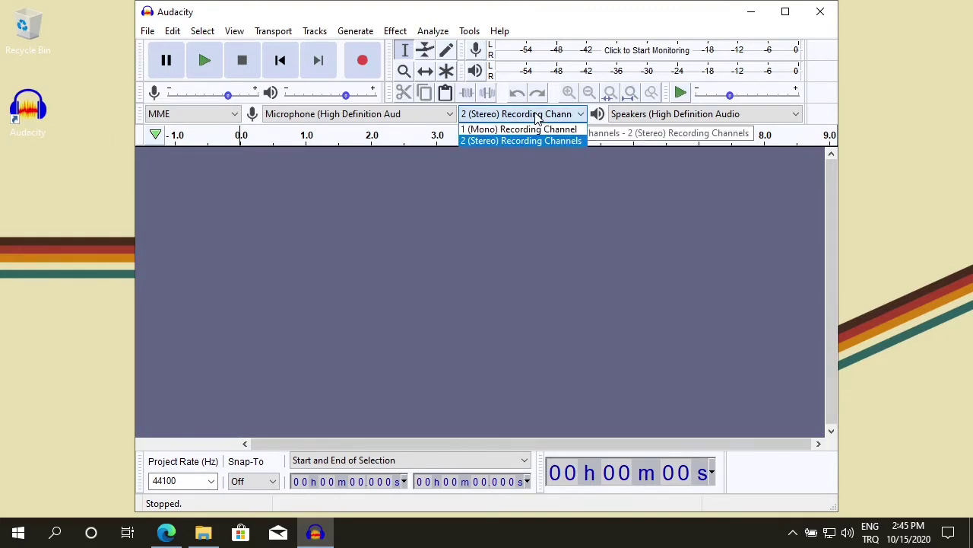
left_click(507, 141)
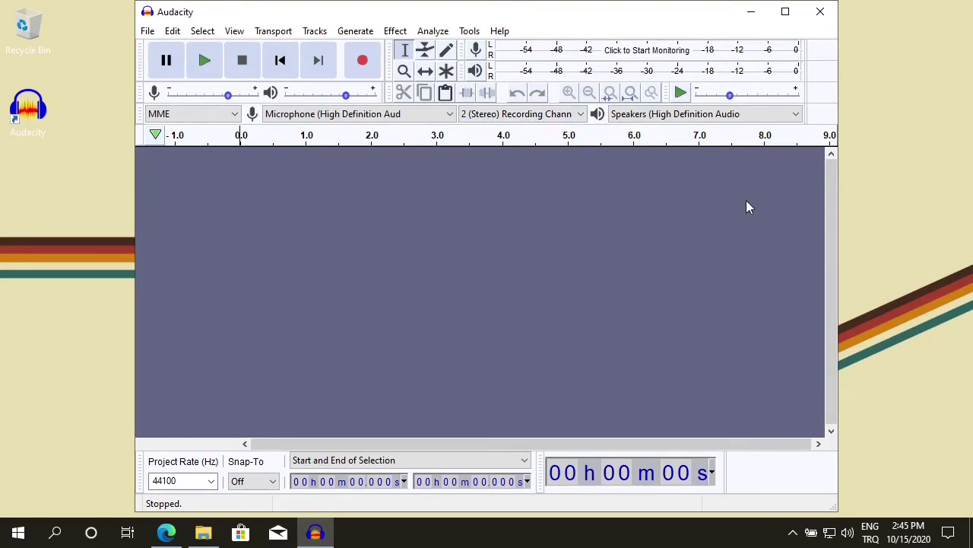
left_click(681, 114)
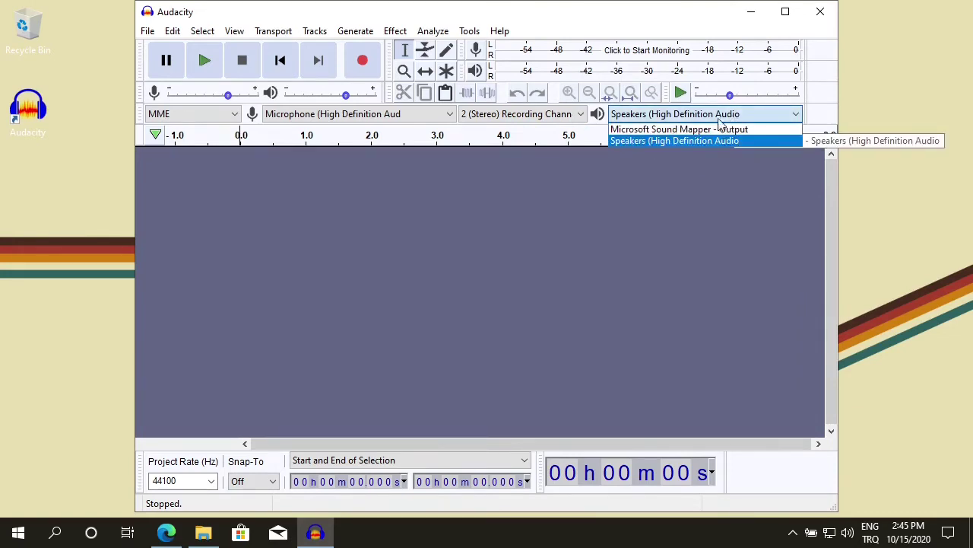
left_click(697, 142)
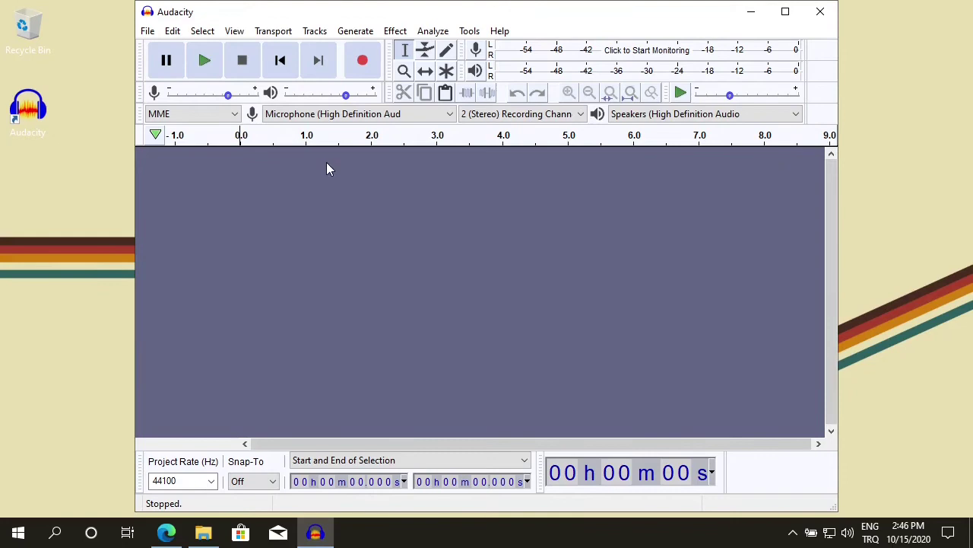
Record about five seconds of stereo speech, stop, and play the clip back
left_click(363, 63)
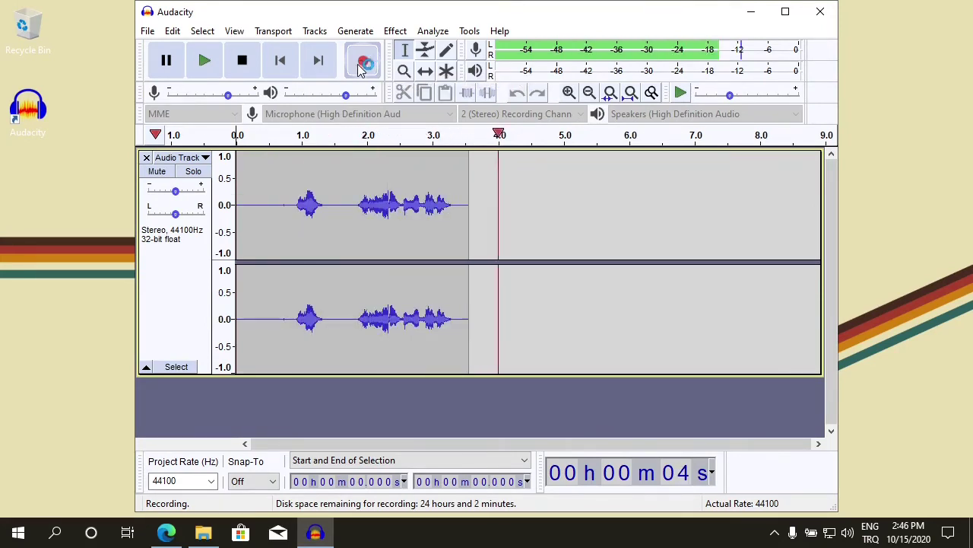
left_click(244, 63)
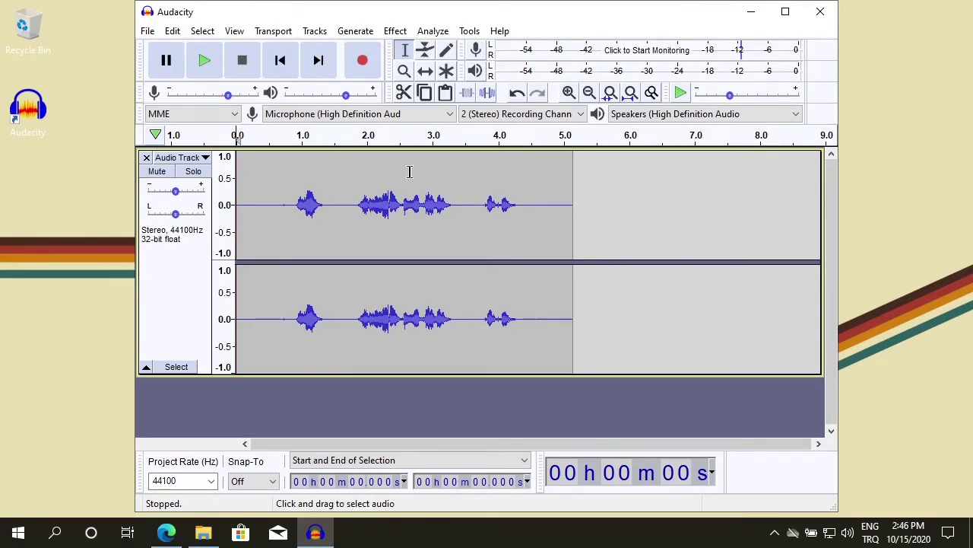
left_click(199, 59)
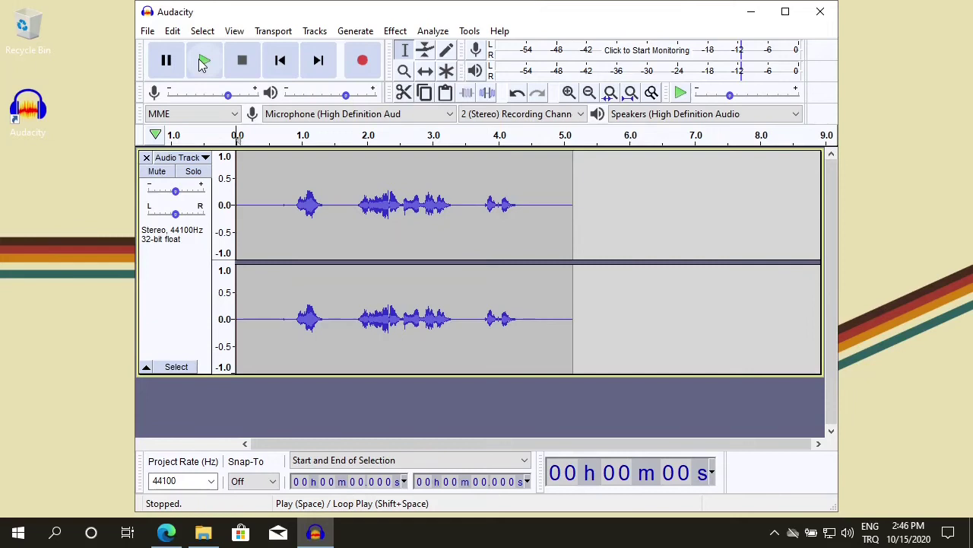
Choose File > Export > Export as WAV to reach the Export Audio dialog
left_click(149, 32)
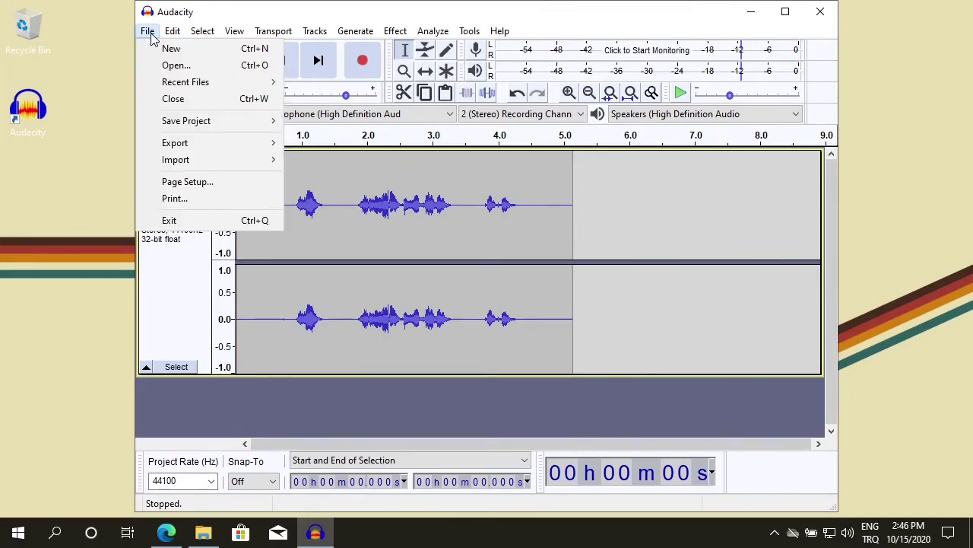
mouse_move(203, 145)
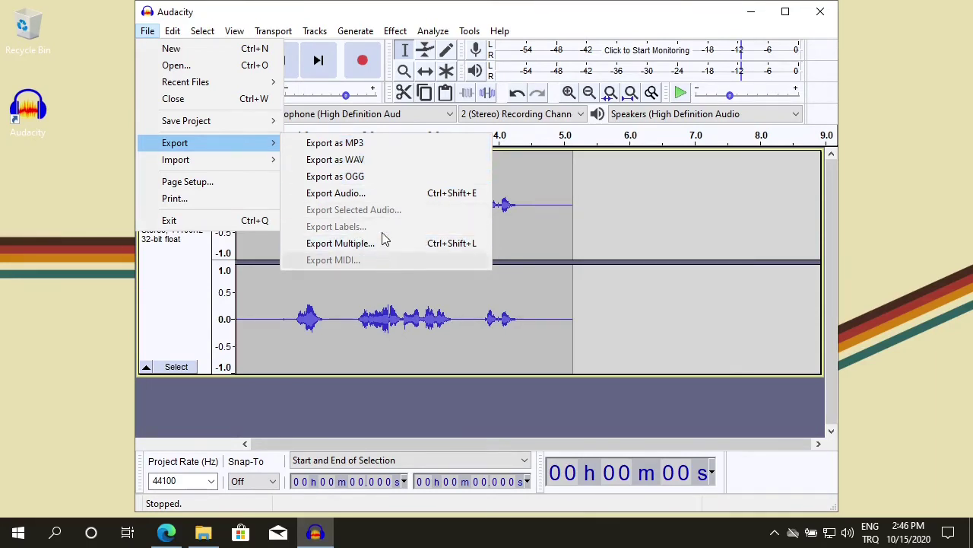
left_click(358, 163)
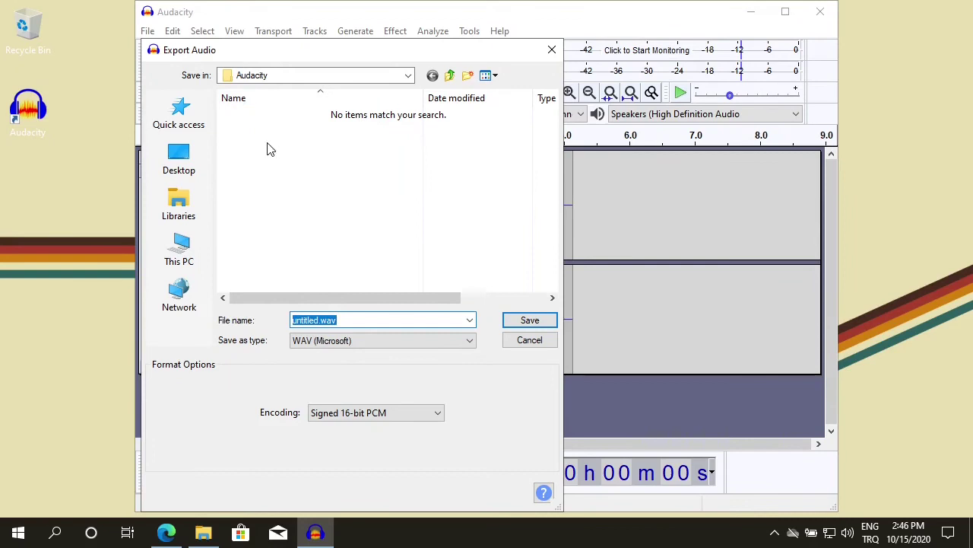
Save the WAV to the Desktop as samplerecording.wav, leaving the metadata tags empty
left_click(180, 156)
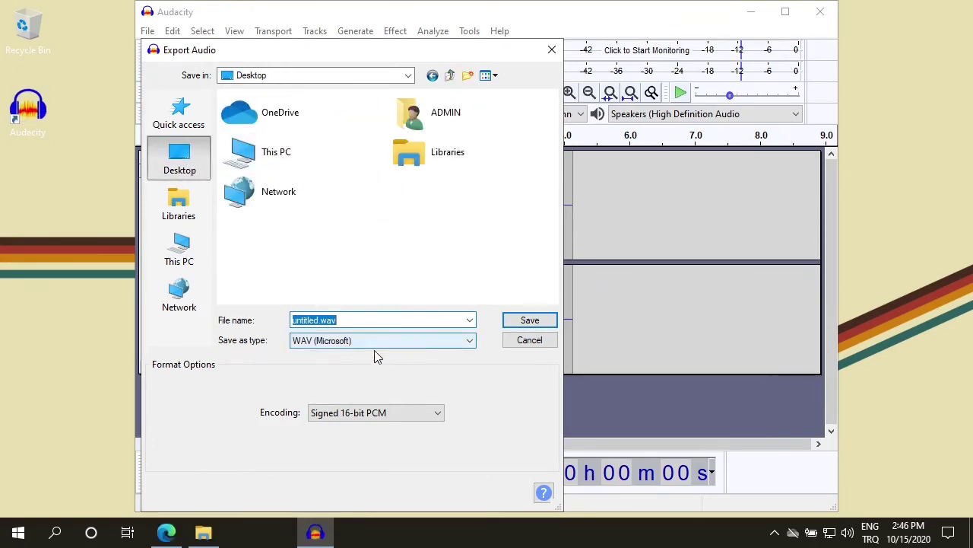
left_click(402, 340)
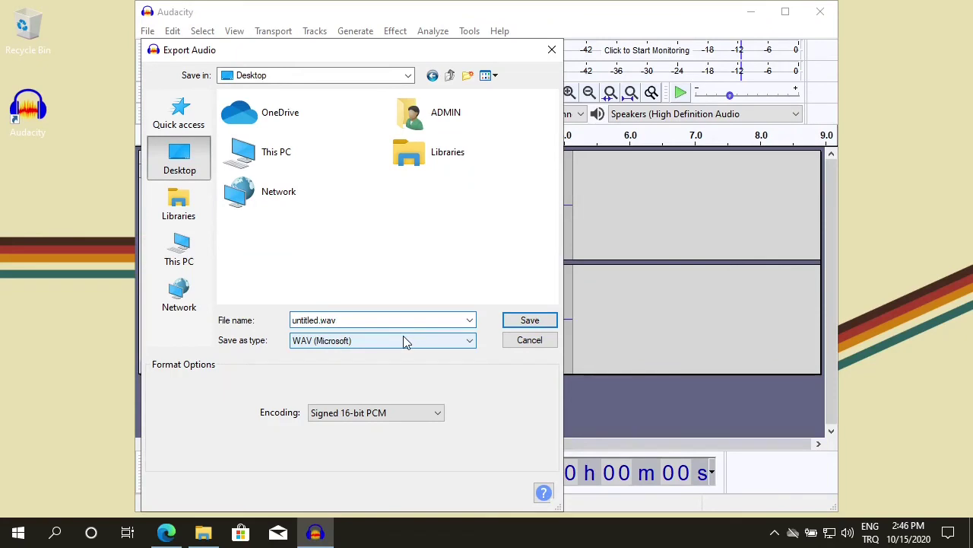
key("shift+Left")
key("shift+Left")
key("shift+Left")
key("shift+Left")
key("shift+Left")
key("shift+Left")
key("shift+Left")
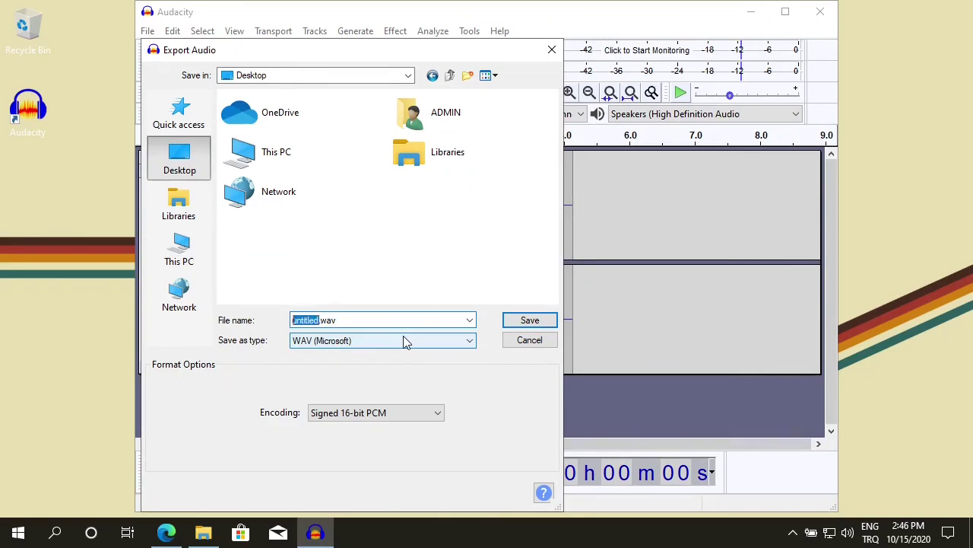
type("samplerecording")
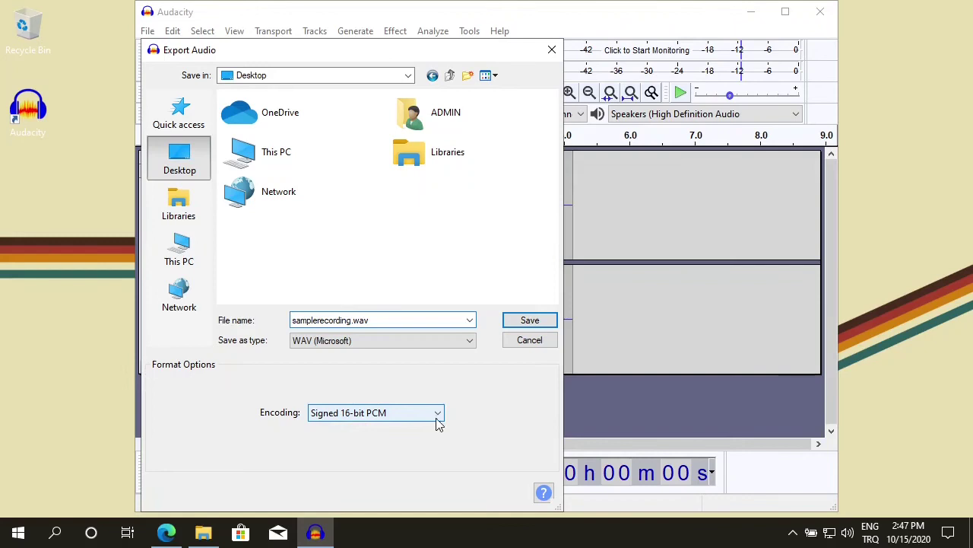
left_click(530, 325)
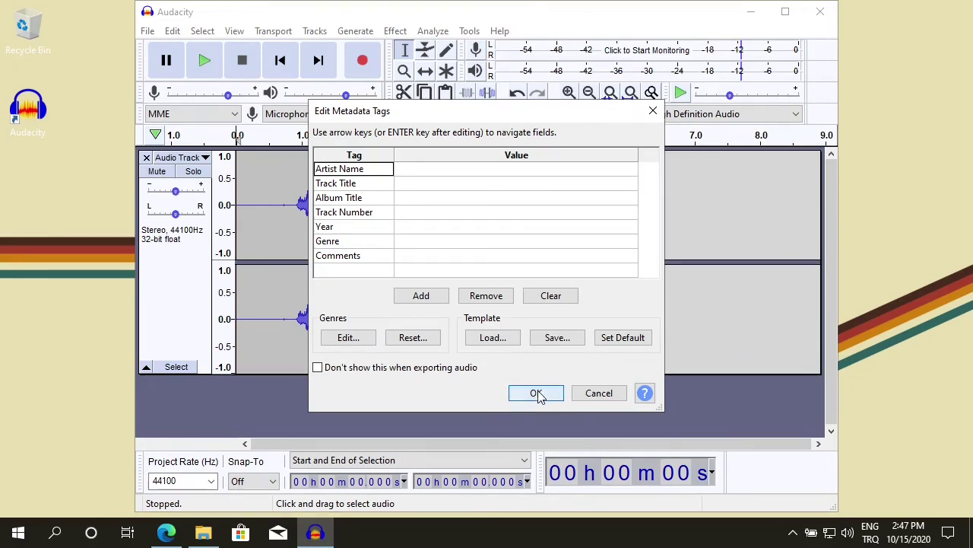
left_click(536, 393)
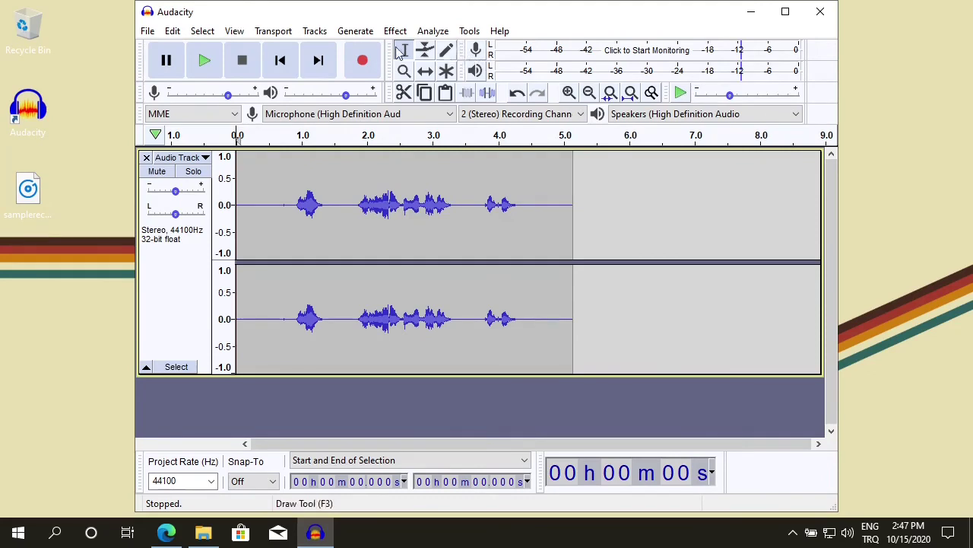
Close Audacity and decline saving the project changes
left_click(821, 13)
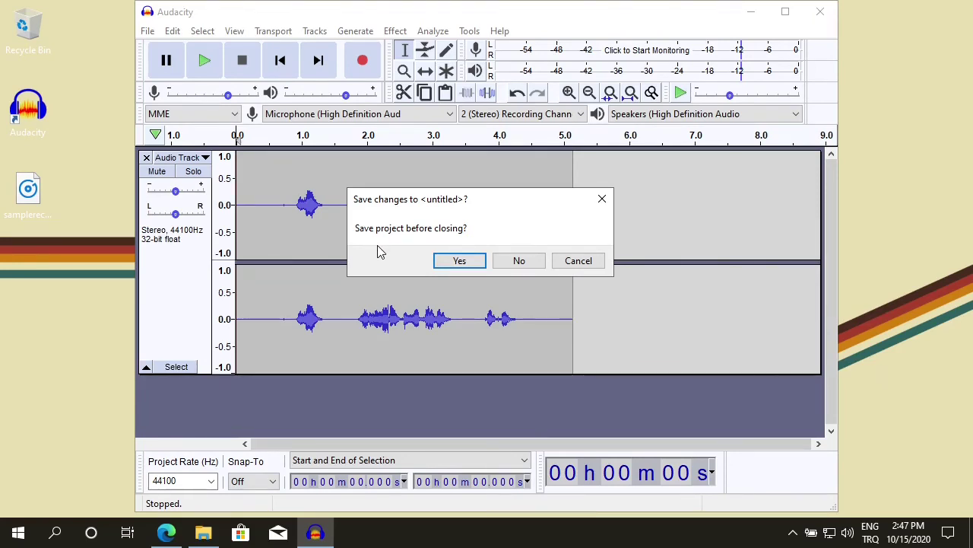
left_click(522, 263)
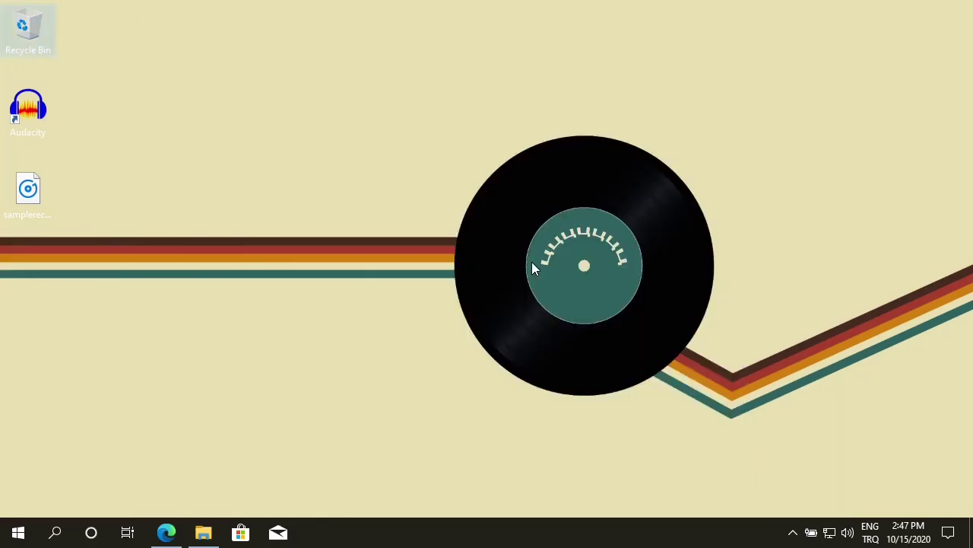
Open samplerecording.wav from the desktop in Groove Music
left_click(29, 190)
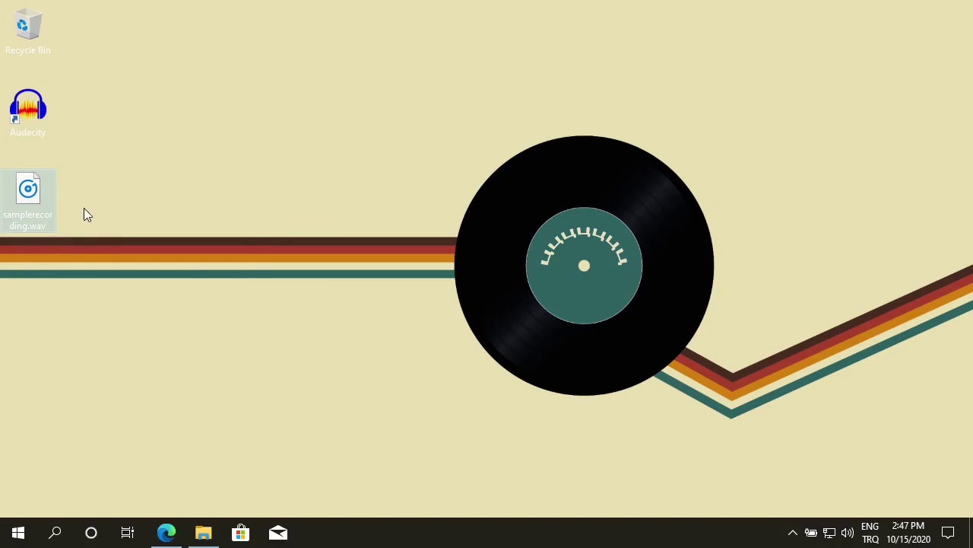
double_click(34, 190)
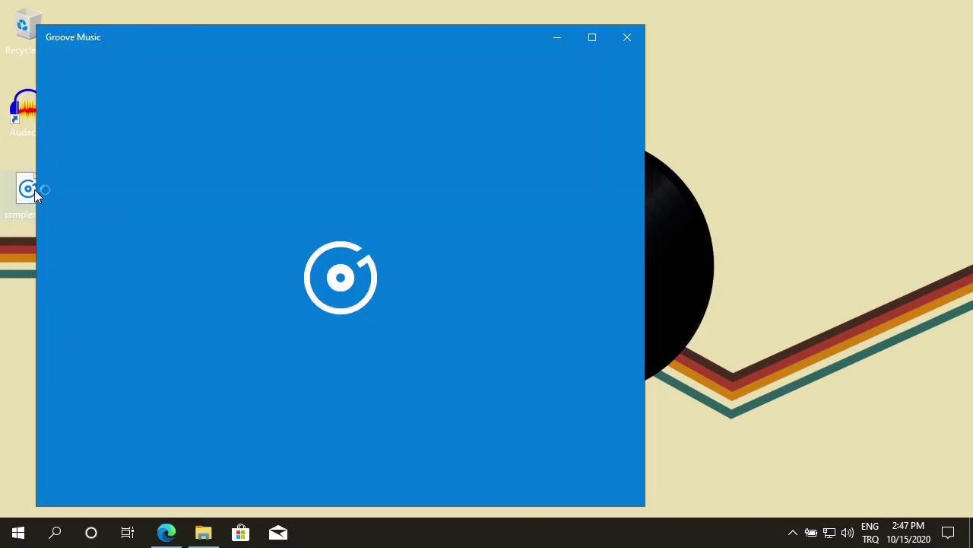